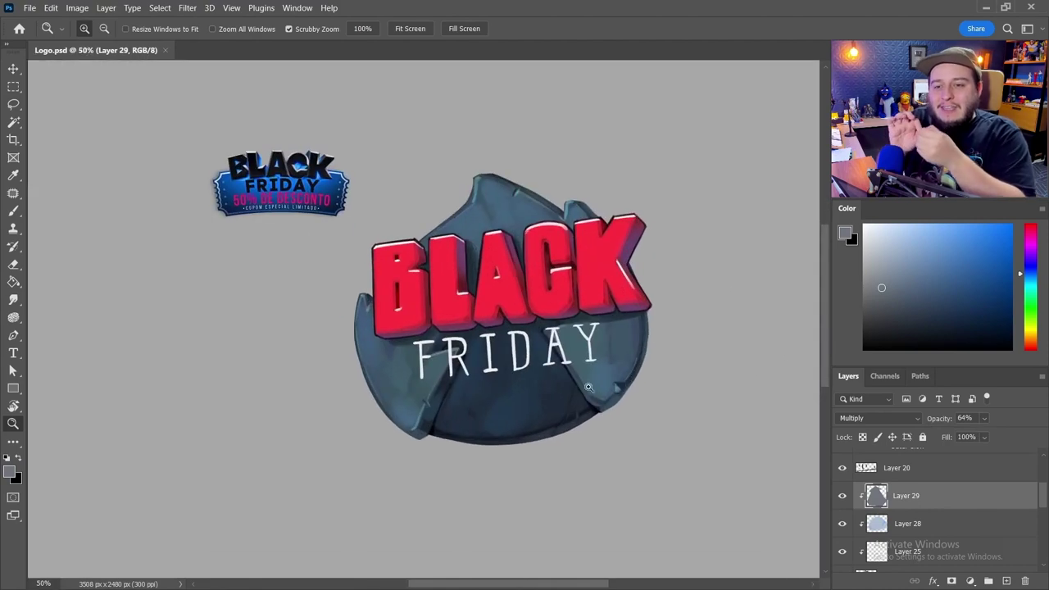
# Step: Paint thin near-white highlights along the stone's outer rim on a new layer clipped to the stone
pyautogui.click(1006, 580)
pyautogui.press('b')
pyautogui.hotkey('ctrl', '+')
pyautogui.rightClick(434, 350)
pyautogui.press('Escape')
pyautogui.keyDown('alt'); pyautogui.click(351, 372); pyautogui.keyUp('alt')
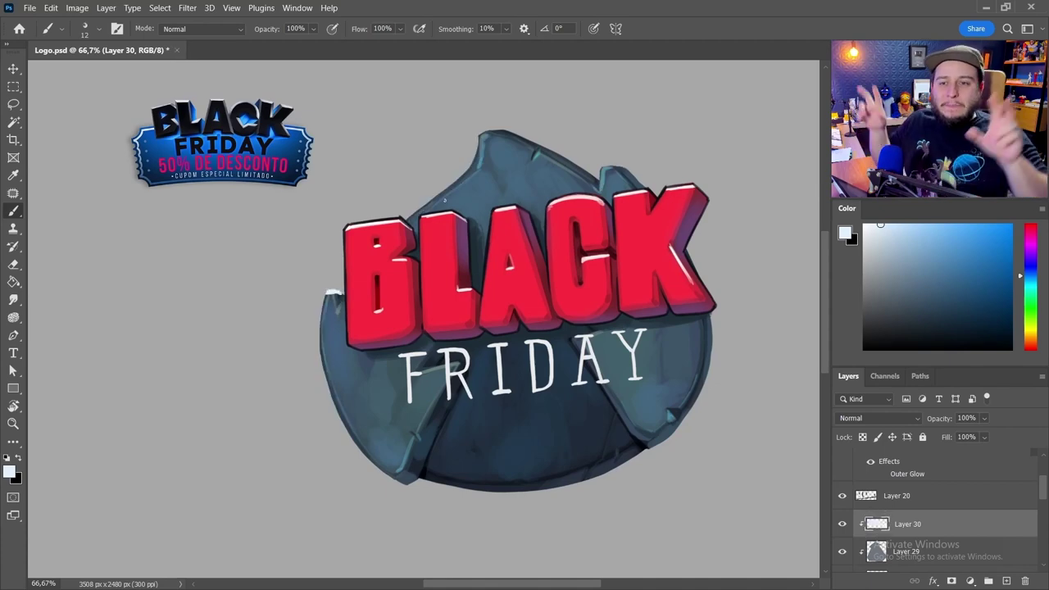
pyautogui.moveTo(445, 199); pyautogui.dragTo(407, 191)
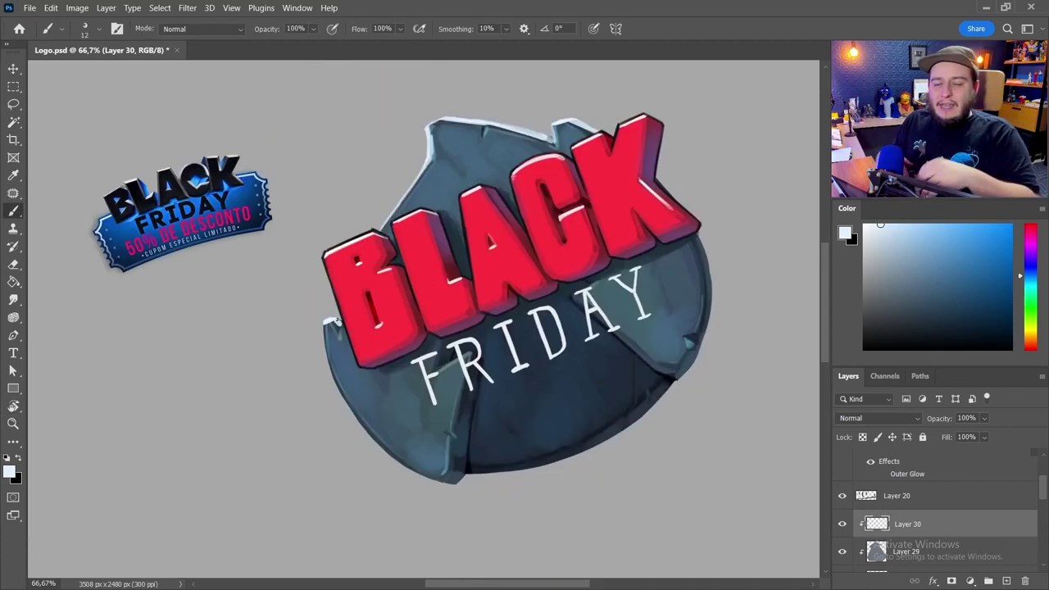
pyautogui.press('r')
pyautogui.press('Escape')
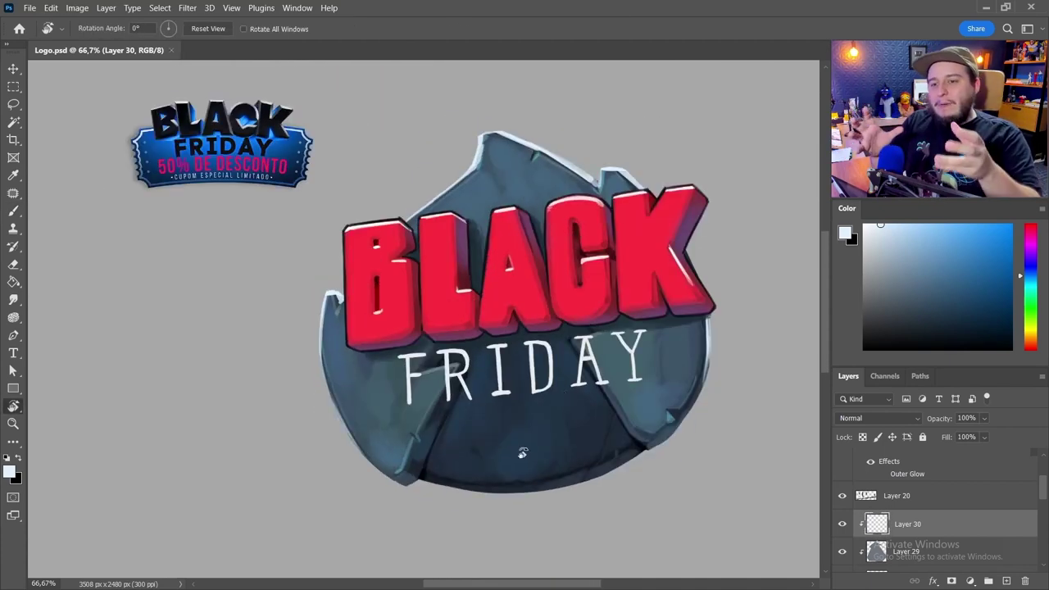
# Step: Outline the stone's outer edge with a thin near-black brush on a new layer and add blue shading to the stone on another
pyautogui.press('b')
pyautogui.press('x')
pyautogui.hotkey('ctrl', 'shift', 'alt', 'n')
pyautogui.hotkey('ctrl', '1')
pyautogui.rightClick(352, 201)
pyautogui.press('Escape')
pyautogui.moveTo(435, 377); pyautogui.dragTo(361, 295)
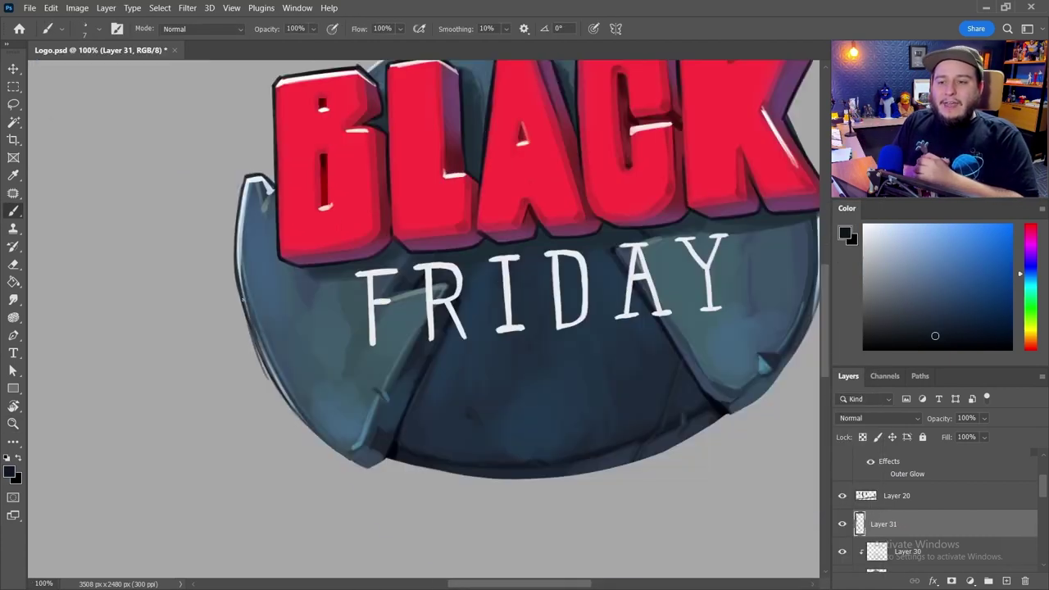
pyautogui.press('r')
pyautogui.moveTo(348, 461); pyautogui.dragTo(516, 406)
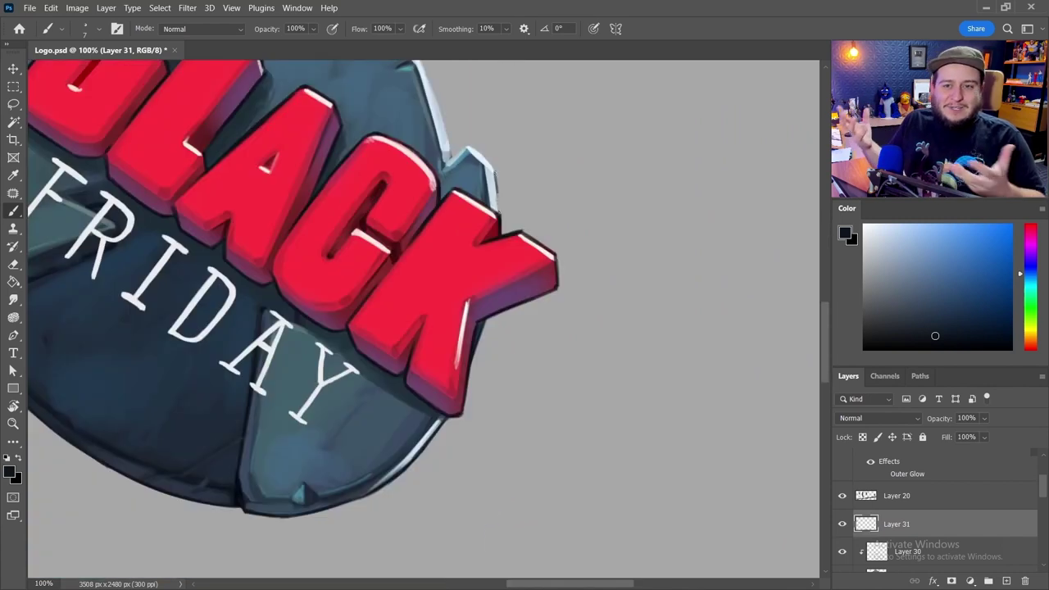
pyautogui.press('r')
pyautogui.moveTo(453, 156)
pyautogui.mouseDown()
pyautogui.moveTo(471, 278)
pyautogui.moveTo(573, 386)
pyautogui.moveTo(567, 210)
pyautogui.mouseUp()
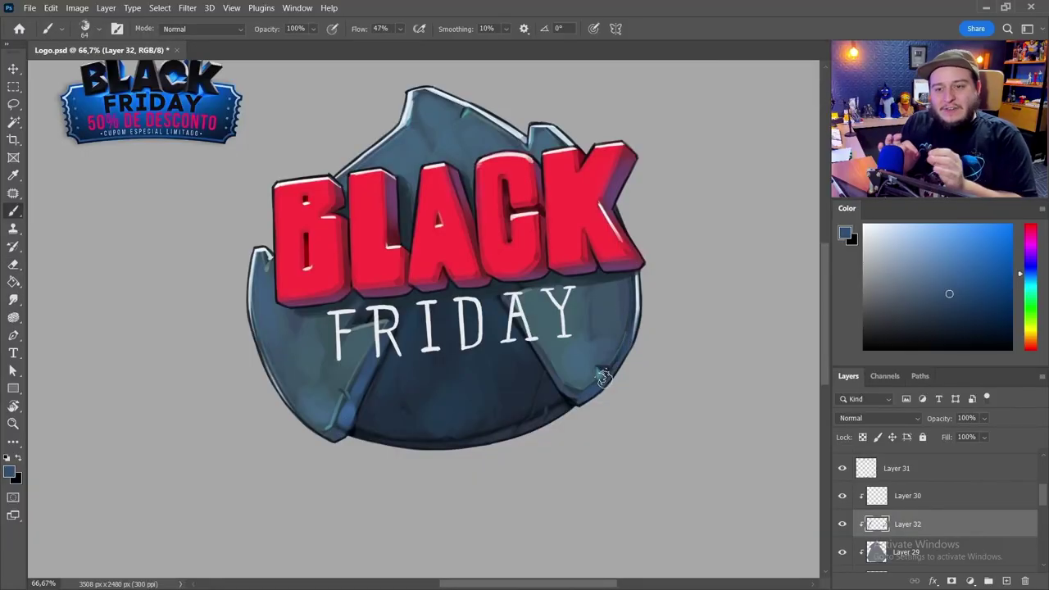
pyautogui.moveTo(603, 377); pyautogui.dragTo(579, 257)
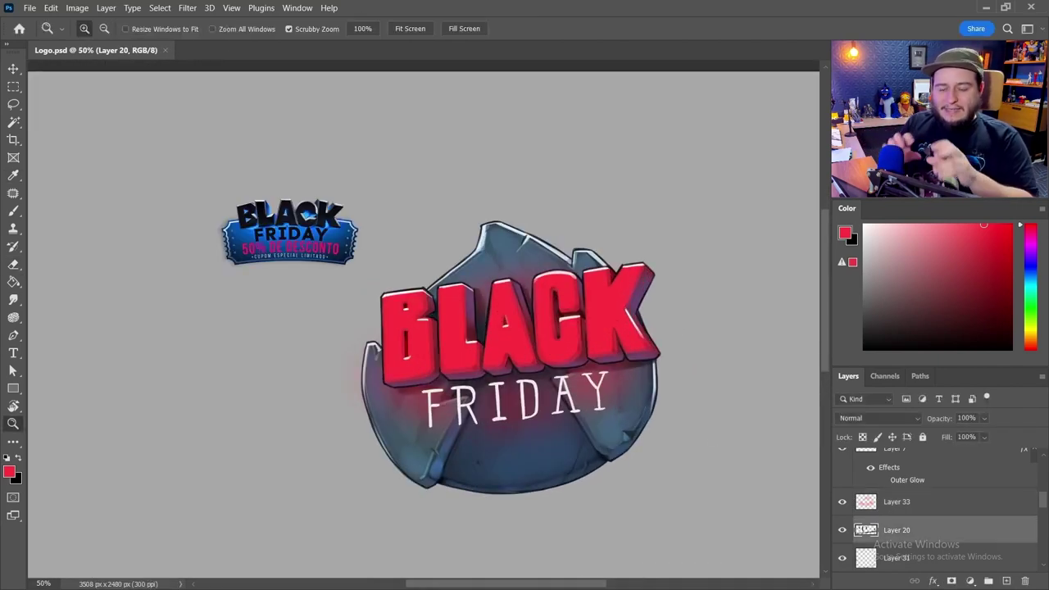
# Step: Sketch "-50%" in pale pink below FRIDAY on a new layer and lower the layer's opacity to 18%
pyautogui.scroll(-2, 526, 460)
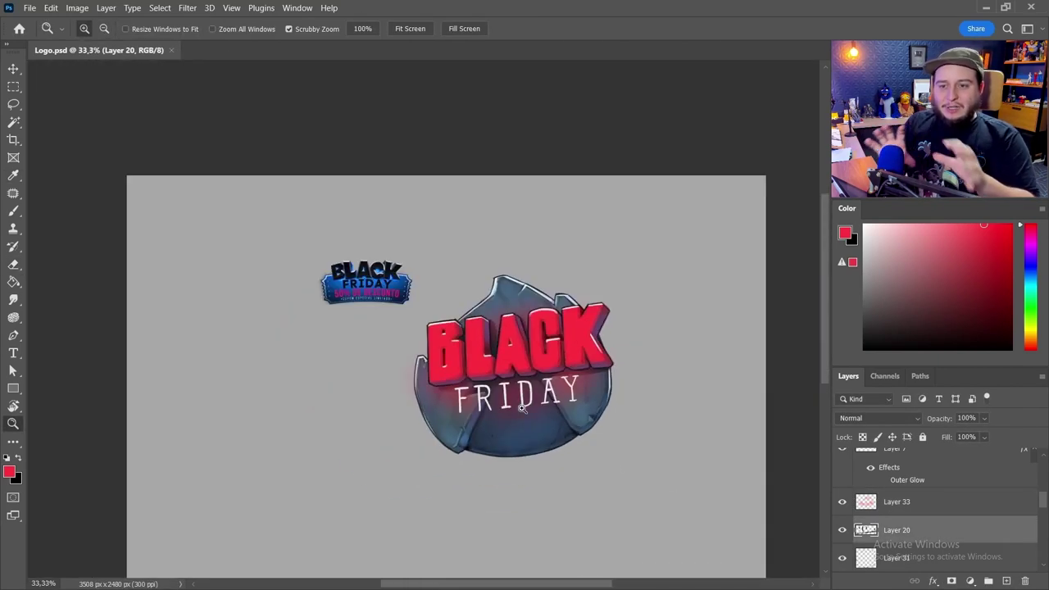
pyautogui.scroll(2, 539, 398)
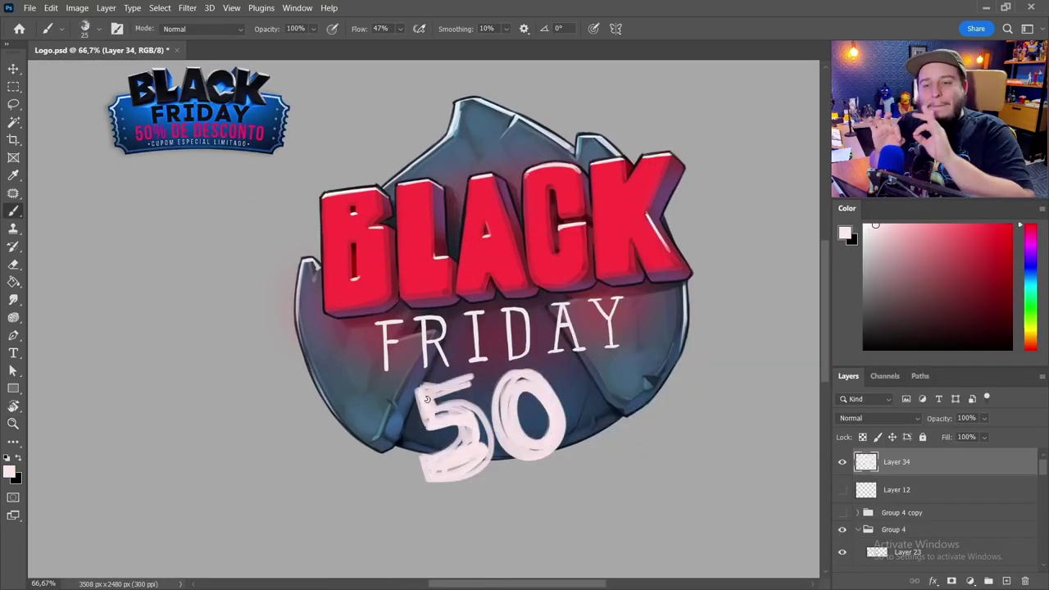
pyautogui.moveTo(470, 425); pyautogui.dragTo(541, 414)
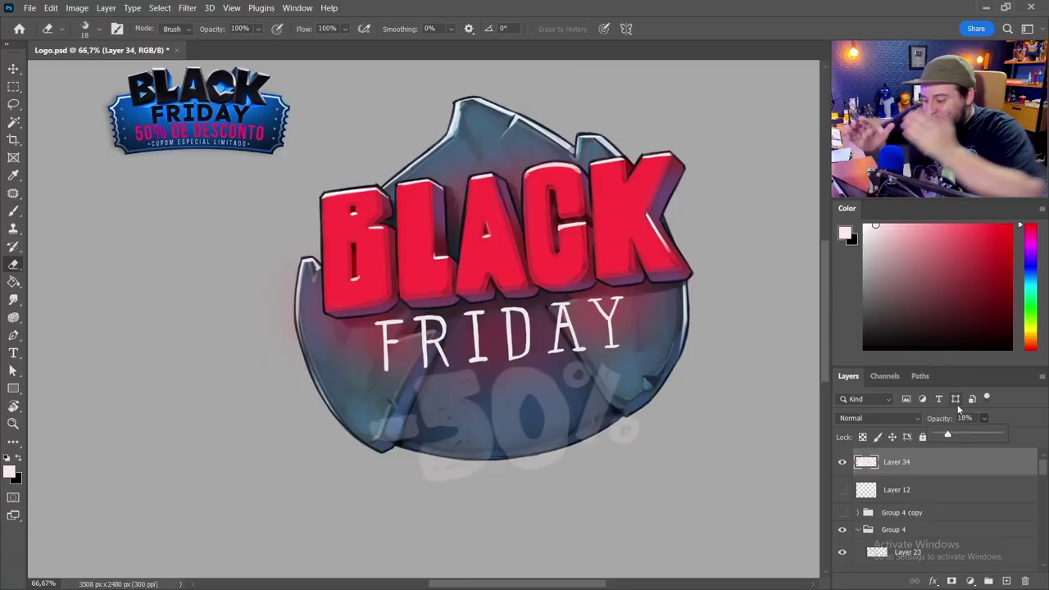
# Step: Add the reference text "-50%" in Bahnschrift Bold Condensed beside the logo and enlarge it
pyautogui.press('t')
pyautogui.click(147, 321)
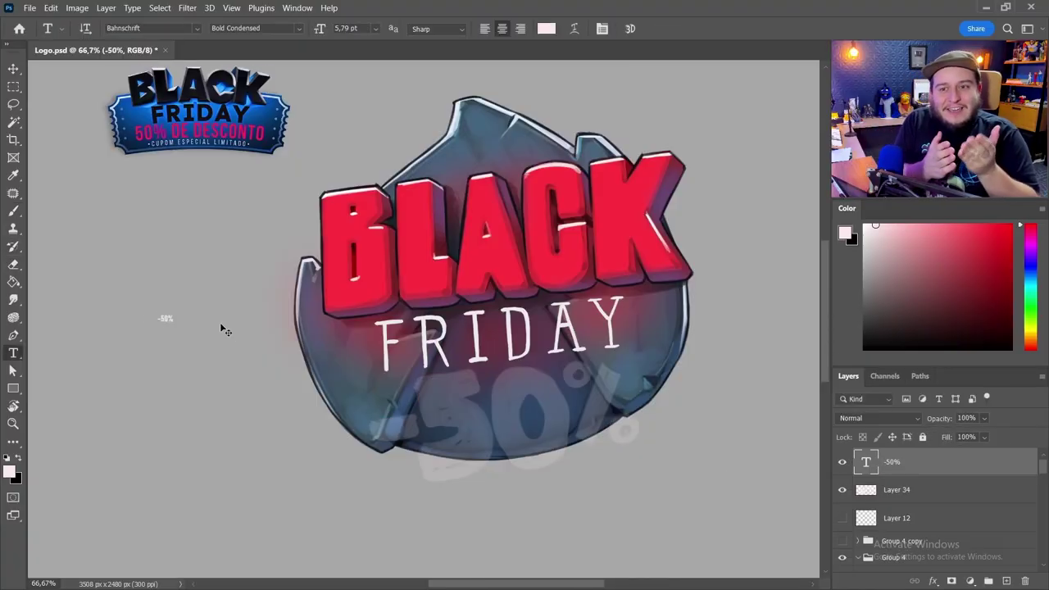
pyautogui.moveTo(175, 323); pyautogui.dragTo(208, 336)
pyautogui.hotkey('ctrl', 'Return')
# Step: Draw a near-black outline over the faded -50% sketch on a new layer and fill the lettering with red on another
pyautogui.hotkey('ctrl', 'shift', 'alt', 'n')
pyautogui.press('b')
pyautogui.keyDown('alt'); pyautogui.click(539, 193); pyautogui.keyUp('alt')
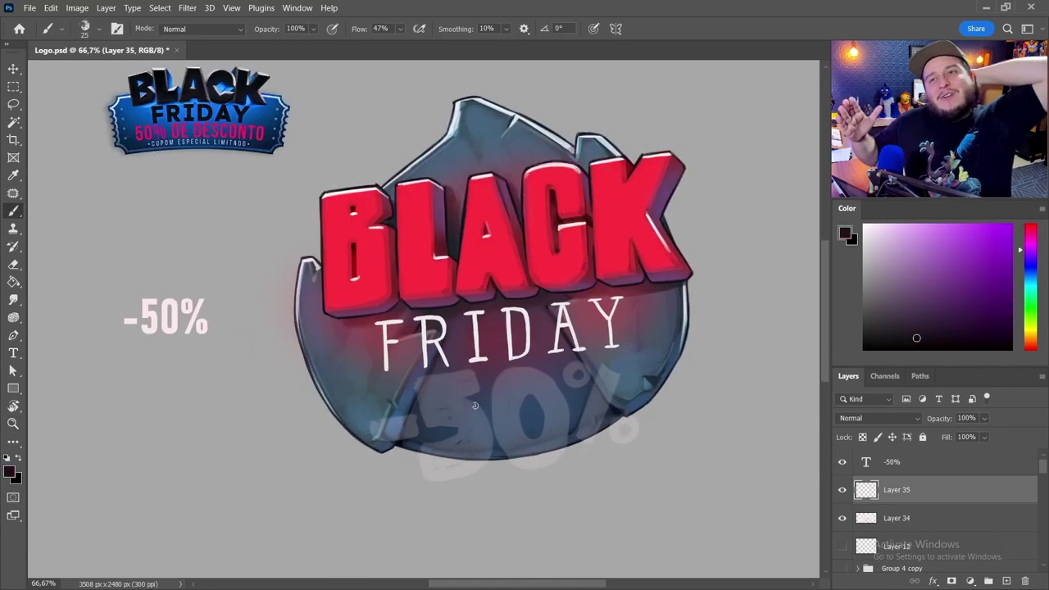
pyautogui.press('[')
pyautogui.keyDown('alt'); pyautogui.click(473, 385); pyautogui.keyUp('alt')
pyautogui.press('[')
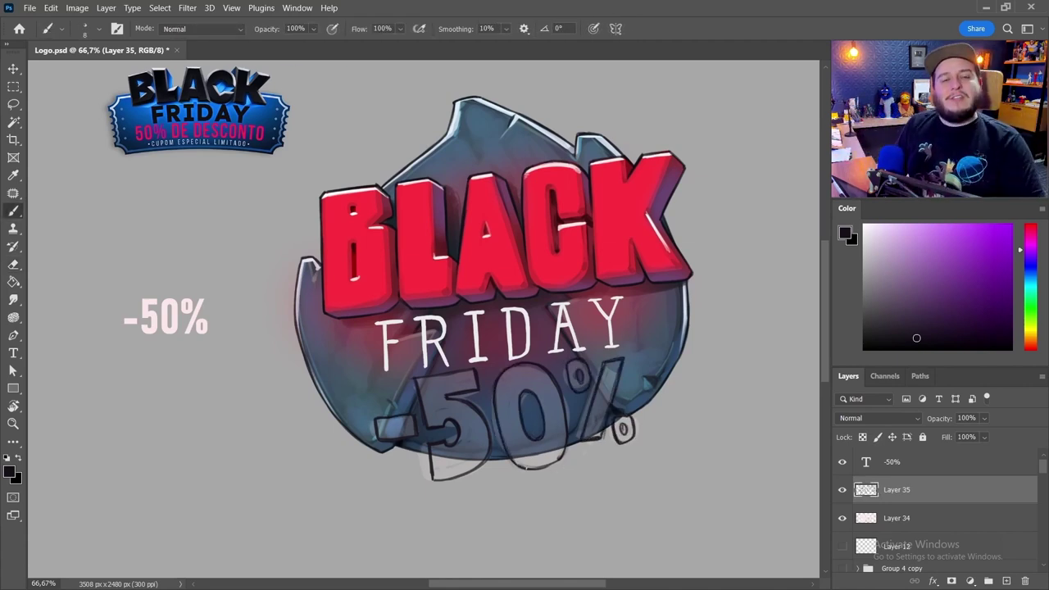
pyautogui.hotkey('ctrl', 'shift', 'alt', 'n')
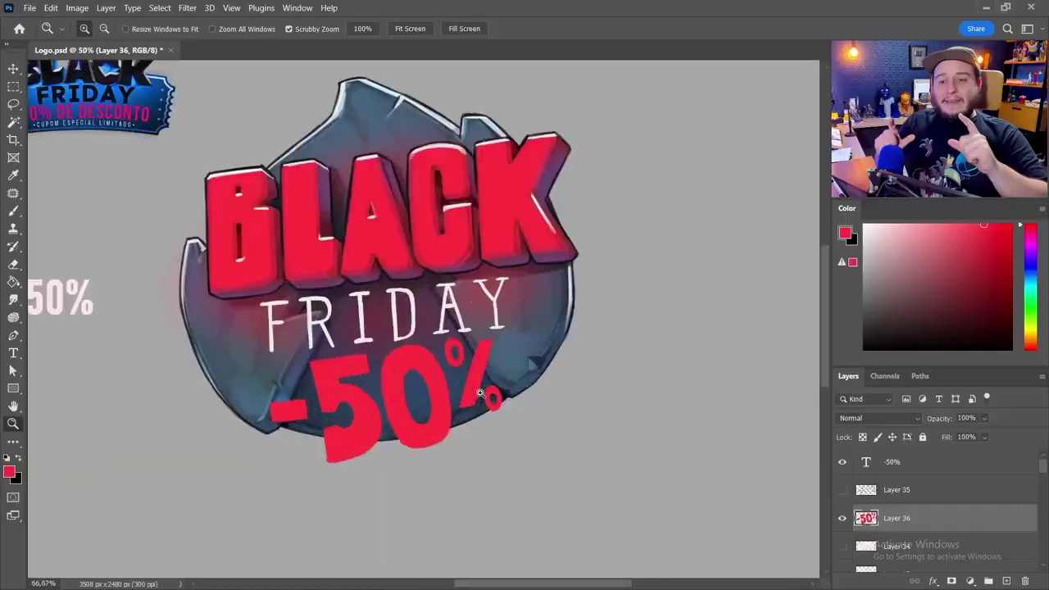
# Step: Try a white fill with an outer glow on the hand-drawn -50% lettering
pyautogui.click(585, 356)
pyautogui.keyDown('alt'); pyautogui.click(613, 314); pyautogui.keyUp('alt')
pyautogui.moveTo(613, 314); pyautogui.dragTo(631, 315)
pyautogui.press('h')
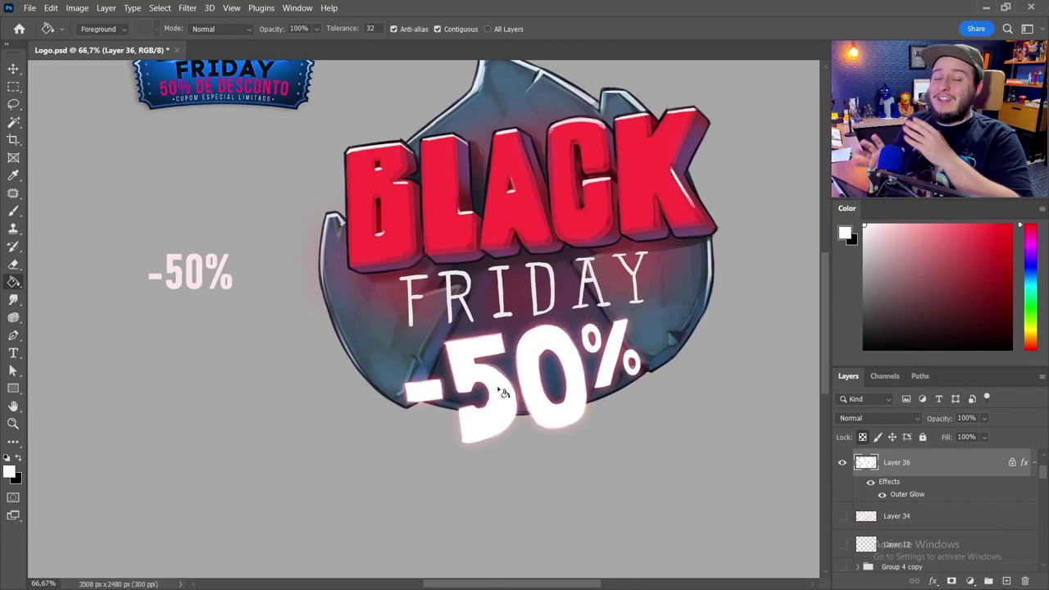
pyautogui.hotkey('ctrl', '-')
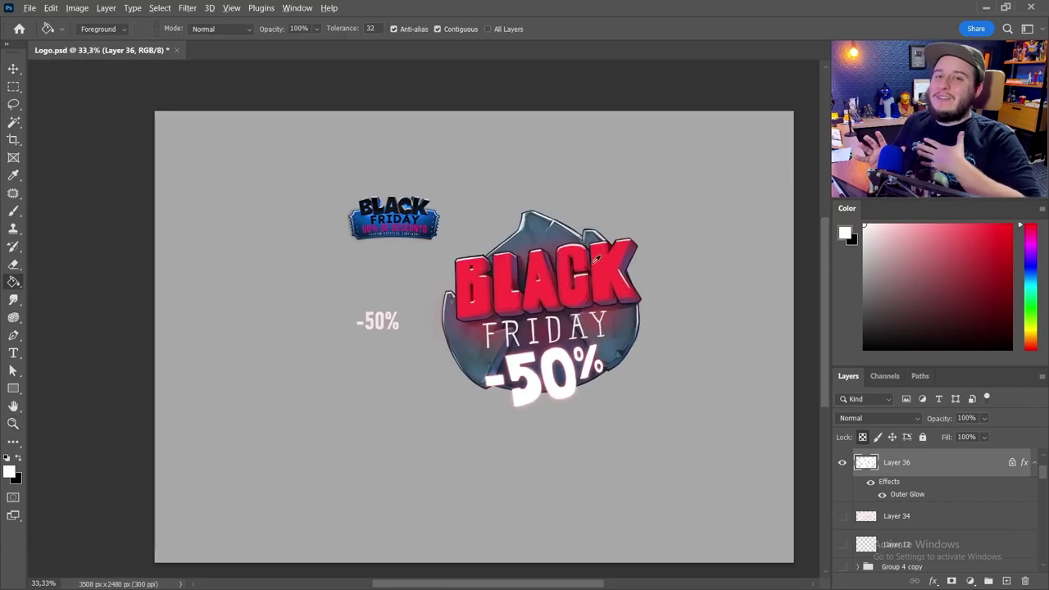
pyautogui.press('z')
pyautogui.click(530, 373)
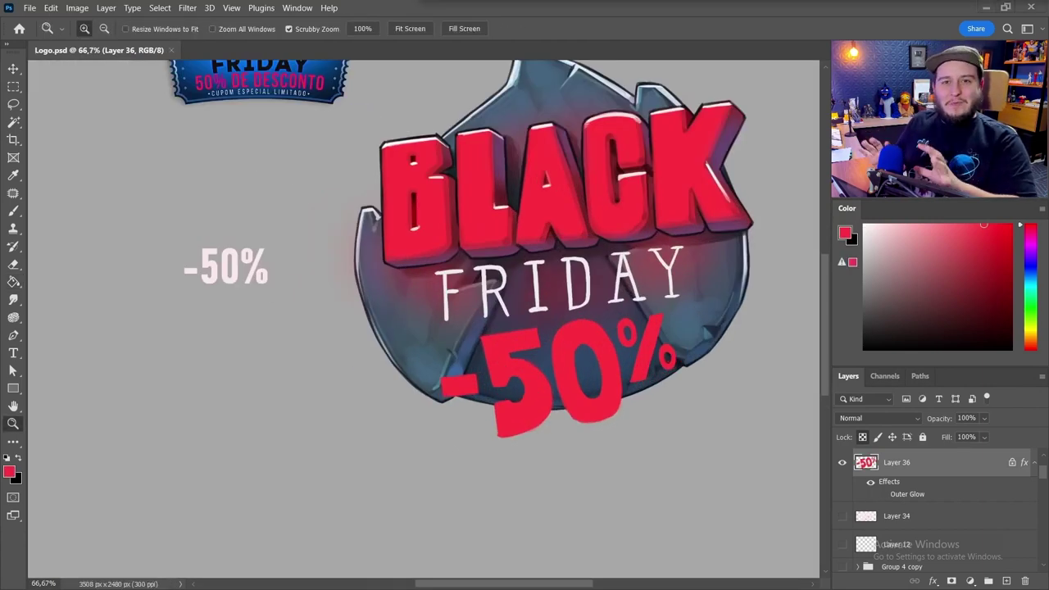
# Step: Scale down the red -50% lettering and reposition it beneath FRIDAY
pyautogui.hotkey('ctrl', '-')
pyautogui.hotkey('ctrl', '+')
pyautogui.hotkey('ctrl', 't')
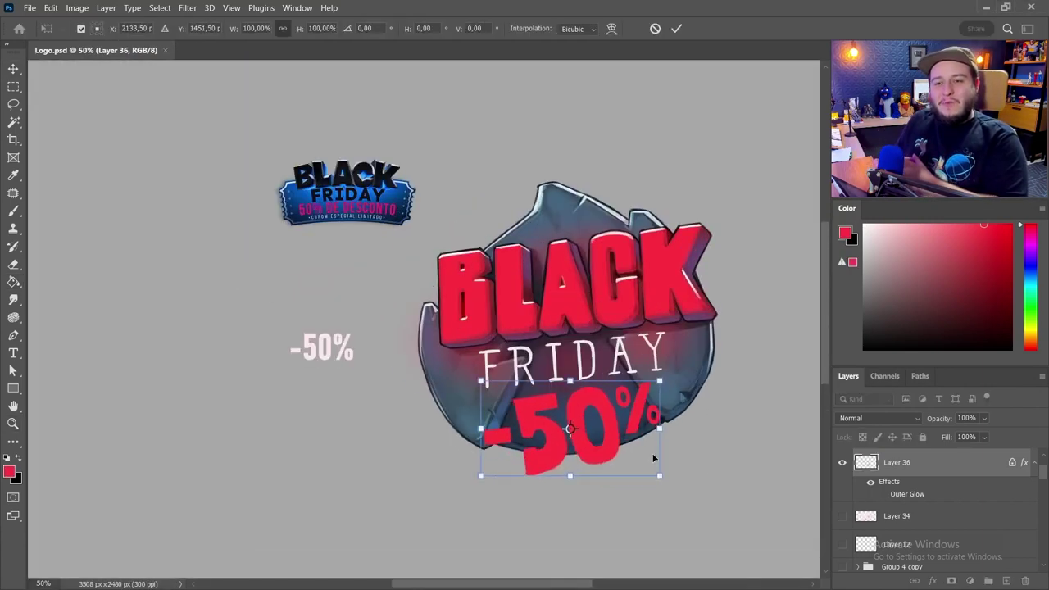
pyautogui.moveTo(659, 385); pyautogui.dragTo(658, 387)
pyautogui.moveTo(661, 471); pyautogui.dragTo(664, 493)
pyautogui.hotkey('ctrl', '+')
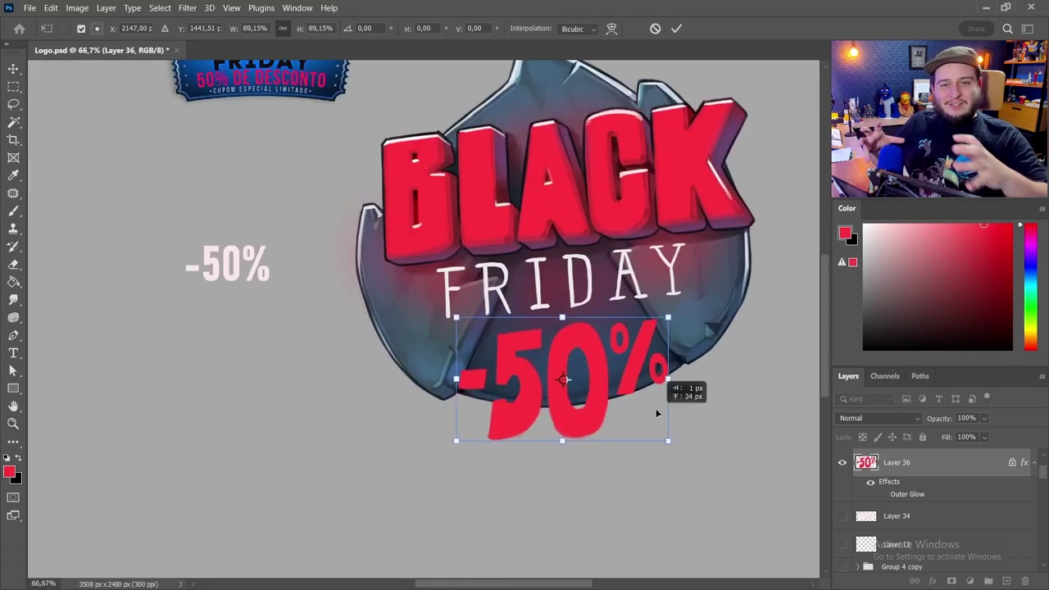
pyautogui.moveTo(667, 386); pyautogui.dragTo(655, 379)
pyautogui.press('Return')
pyautogui.hotkey('ctrl', '-')
pyautogui.hotkey('ctrl', '-')
pyautogui.hotkey('ctrl', '-')
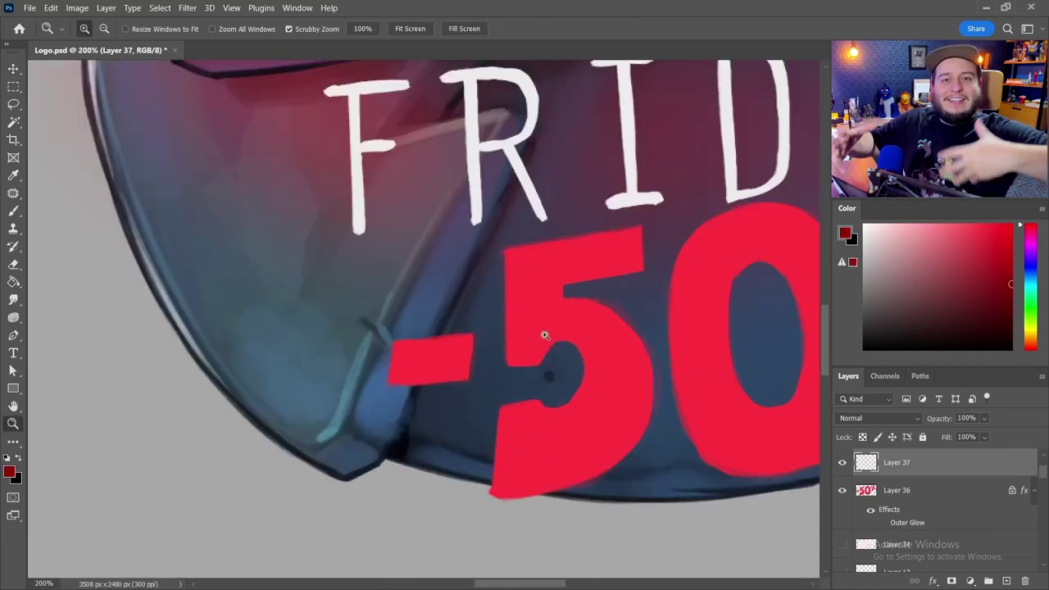
# Step: Outline the minus sign, digits and percent sign of -50% with thin dark red strokes on a new layer
pyautogui.press('b')
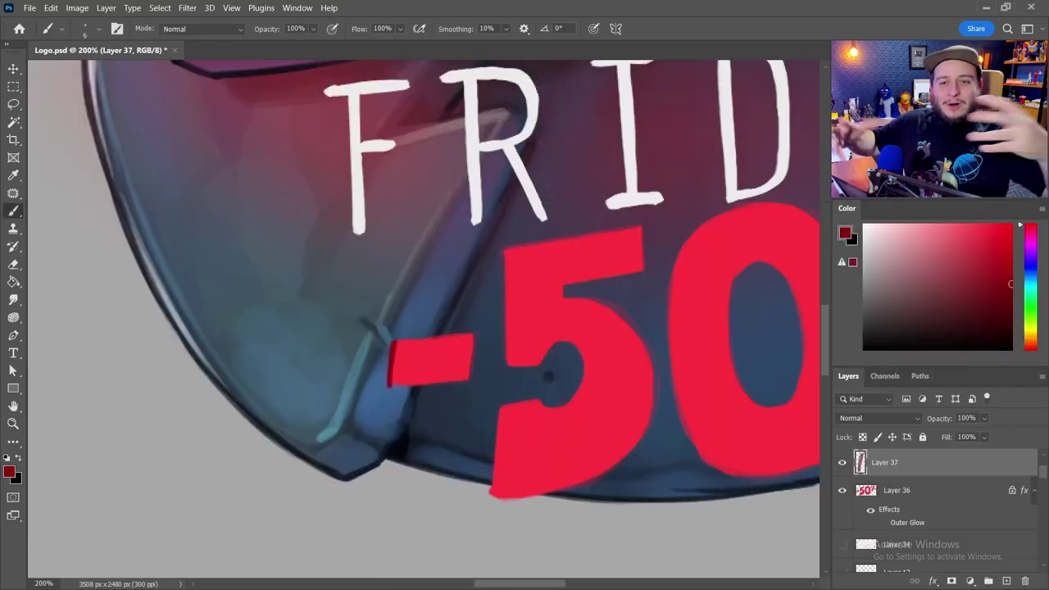
pyautogui.moveTo(390, 336); pyautogui.dragTo(473, 383)
pyautogui.moveTo(505, 250); pyautogui.dragTo(543, 360)
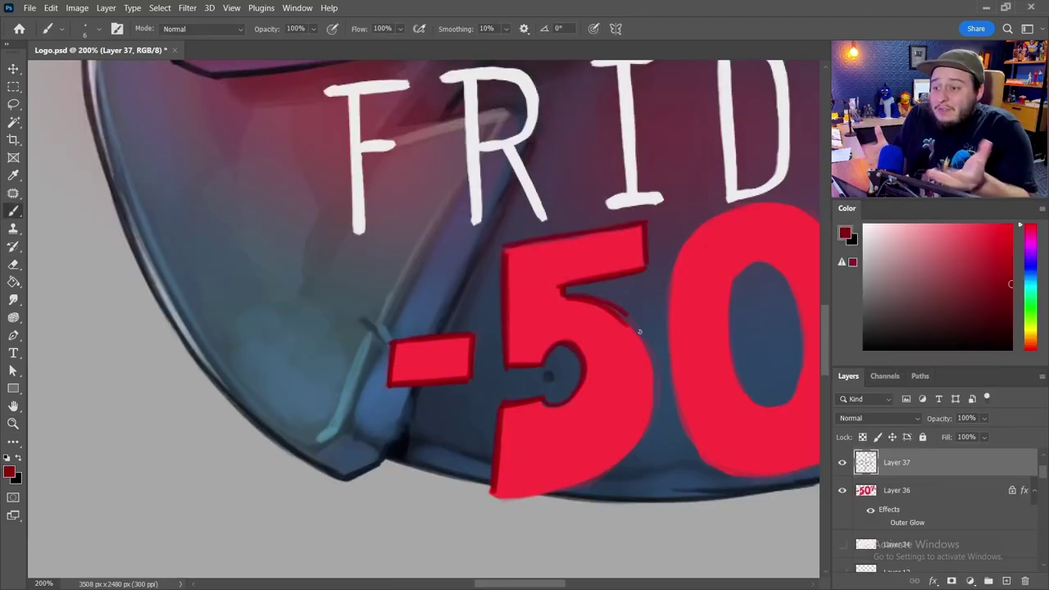
pyautogui.press('r')
pyautogui.moveTo(639, 331)
pyautogui.mouseDown()
pyautogui.moveTo(506, 494)
pyautogui.moveTo(491, 459)
pyautogui.moveTo(527, 319)
pyautogui.mouseUp()
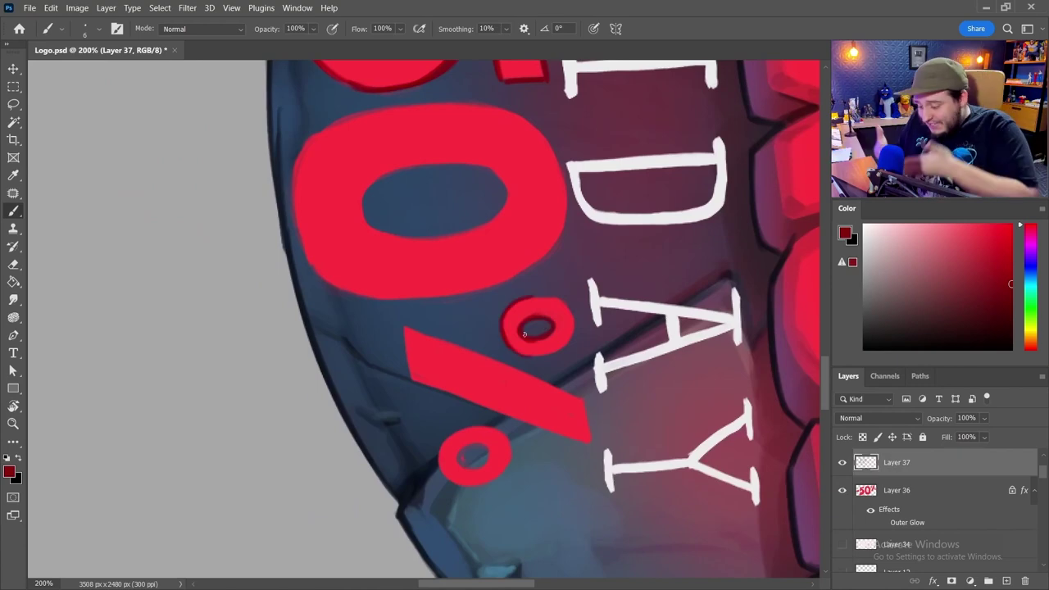
pyautogui.moveTo(619, 435); pyautogui.dragTo(348, 477)
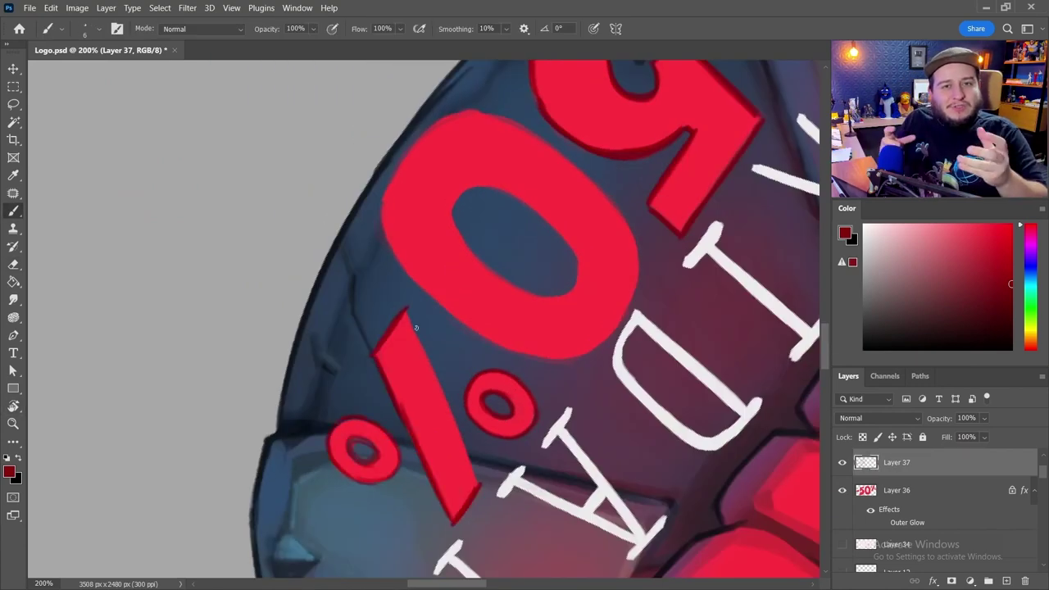
pyautogui.moveTo(415, 328); pyautogui.dragTo(523, 227)
pyautogui.moveTo(572, 293)
pyautogui.mouseDown()
pyautogui.moveTo(280, 291)
pyautogui.moveTo(539, 346)
pyautogui.moveTo(542, 236)
pyautogui.moveTo(272, 467)
pyautogui.mouseUp()
pyautogui.hotkey('ctrl', '-')
pyautogui.hotkey('ctrl', '-')
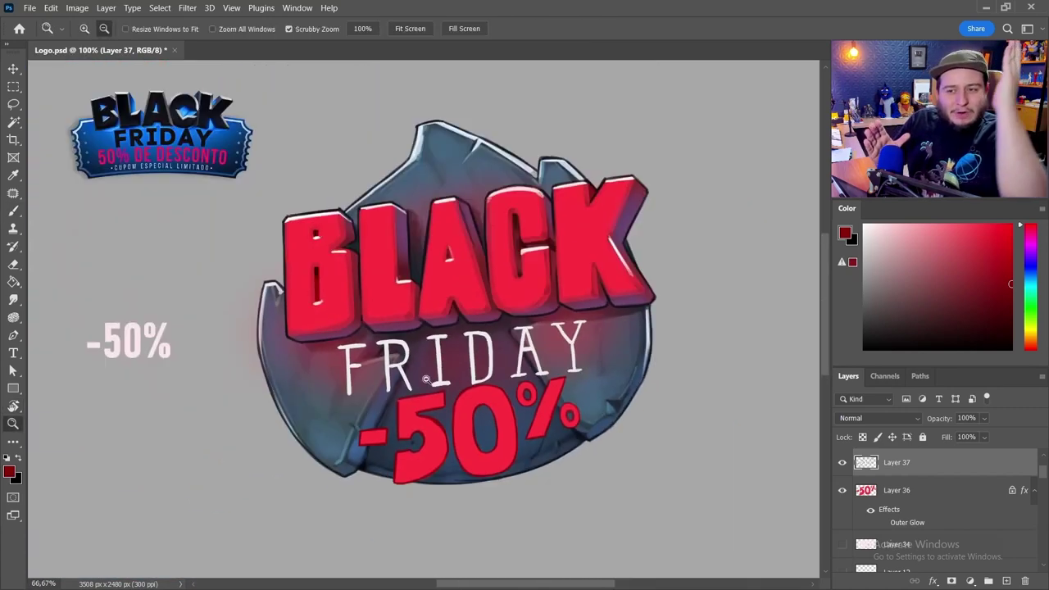
# Step: Hide the red glow and desaturate the stone with Hue/Saturation and Levels adjustment layers clipped to it
pyautogui.press('v')
pyautogui.click(839, 560)
pyautogui.scroll(-2, 902, 508)
pyautogui.click(907, 530)
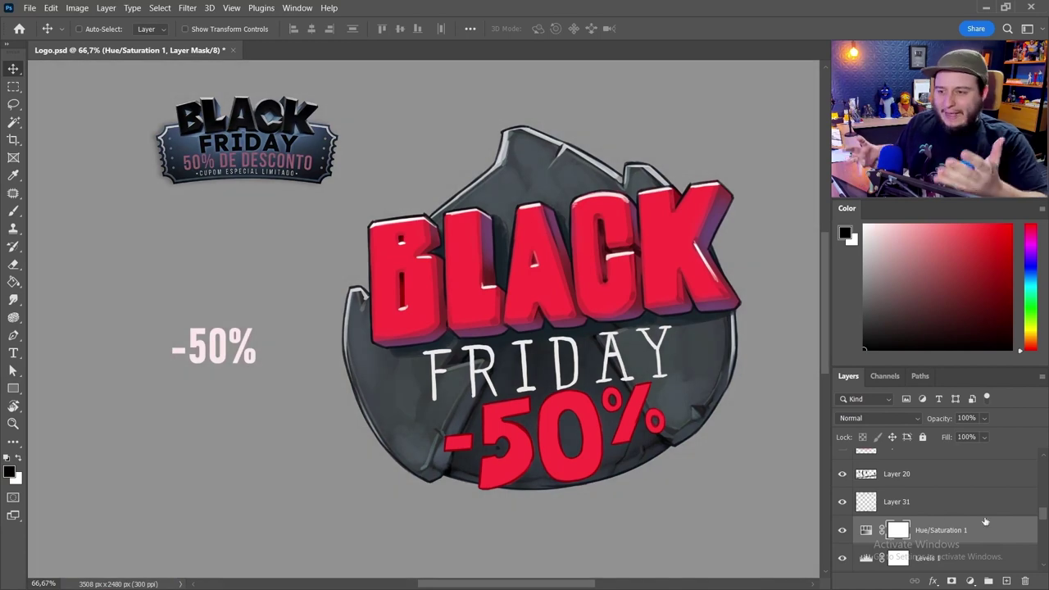
pyautogui.click(938, 501)
pyautogui.hotkey('ctrl', 'alt', 'g')
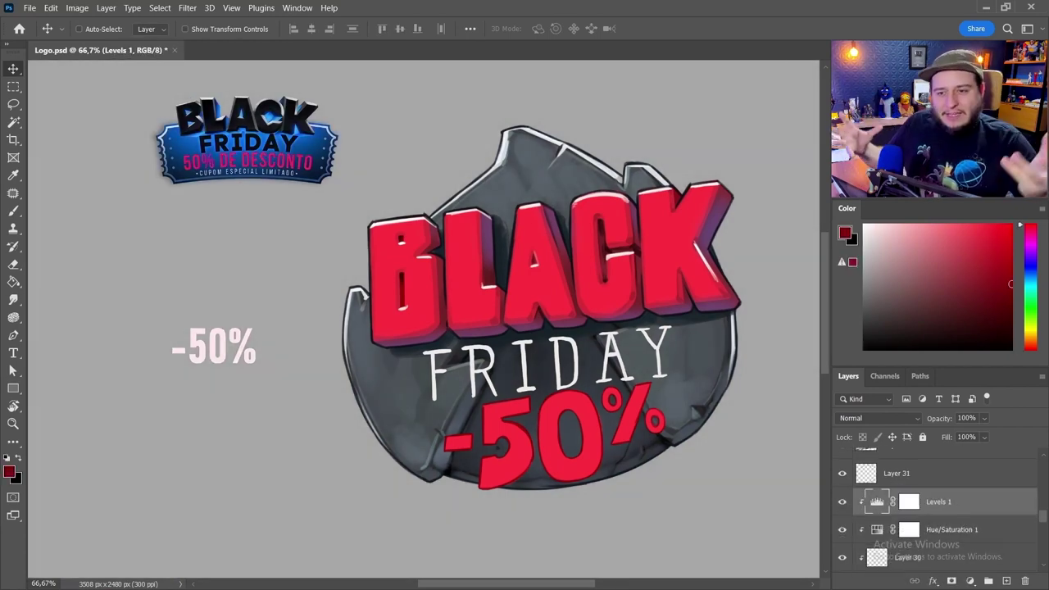
# Step: Paint blue-gray tones over the stone's left shard on a new layer clipped to the stone
pyautogui.hotkey('ctrl', 'shift', 'alt', 'n')
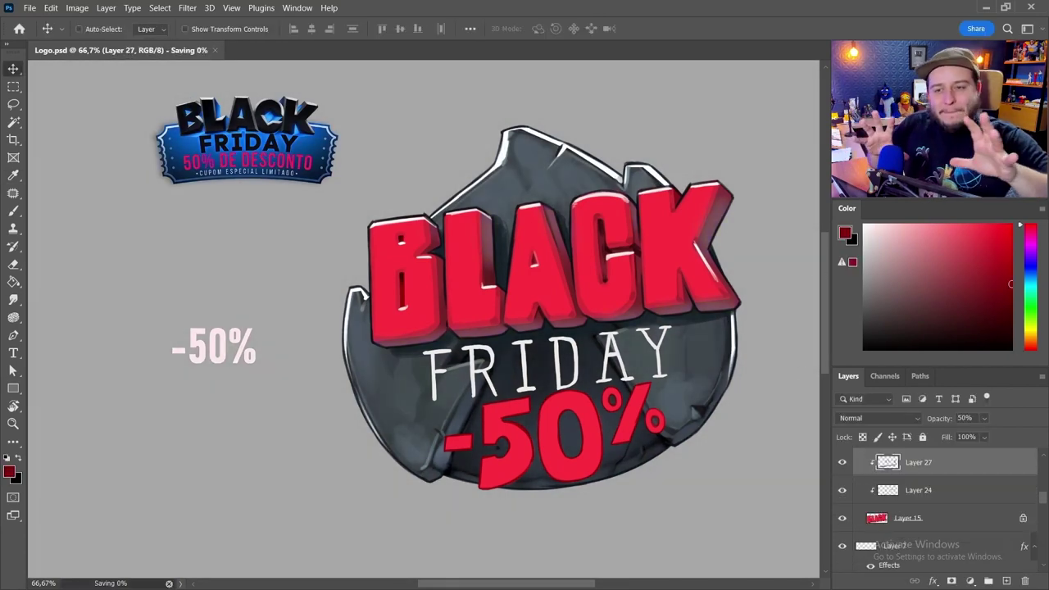
pyautogui.press('b')
pyautogui.rightClick(379, 350)
pyautogui.press('Escape')
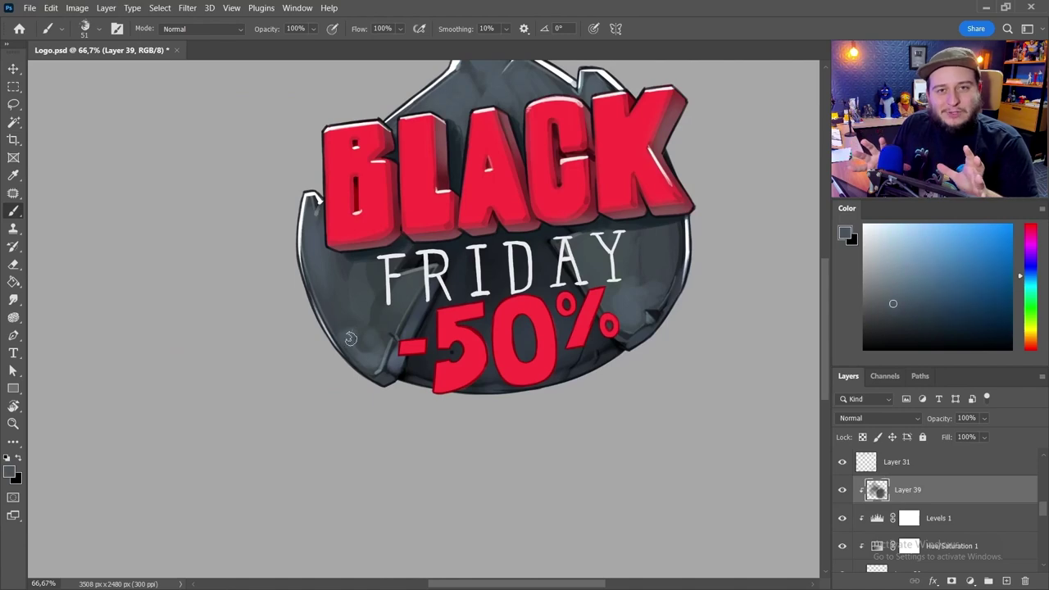
pyautogui.rightClick(418, 340)
pyautogui.press('Escape')
pyautogui.rightClick(446, 368)
pyautogui.press('Escape')
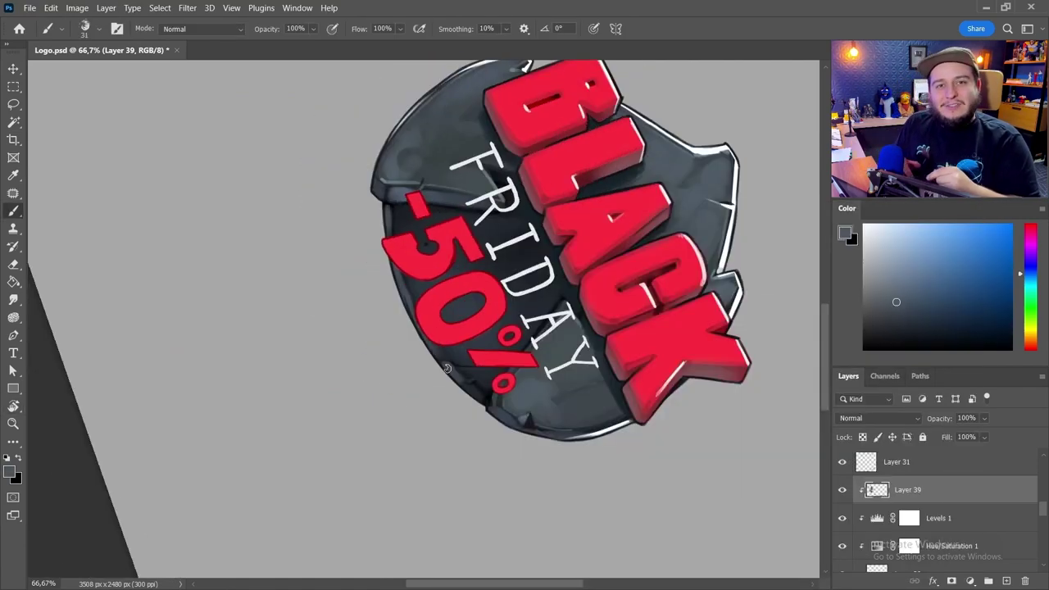
# Step: Refine the stone's remaining edges and surface with smaller blue-gray brush strokes
pyautogui.moveTo(447, 368); pyautogui.dragTo(569, 195)
pyautogui.moveTo(565, 244)
pyautogui.mouseDown()
pyautogui.moveTo(575, 276)
pyautogui.moveTo(541, 287)
pyautogui.mouseUp()
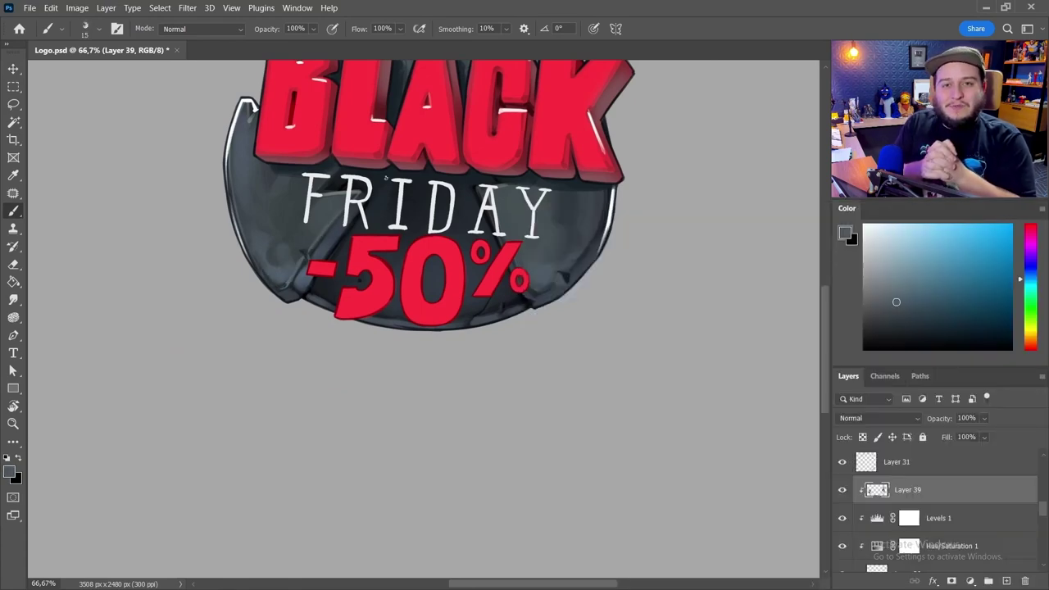
pyautogui.scroll(4, 385, 176)
pyautogui.moveTo(478, 170)
pyautogui.mouseDown()
pyautogui.moveTo(300, 451)
pyautogui.moveTo(358, 468)
pyautogui.moveTo(265, 494)
pyautogui.moveTo(254, 427)
pyautogui.moveTo(612, 319)
pyautogui.mouseUp()
pyautogui.press('r')
pyautogui.press('Escape')
pyautogui.press('b')
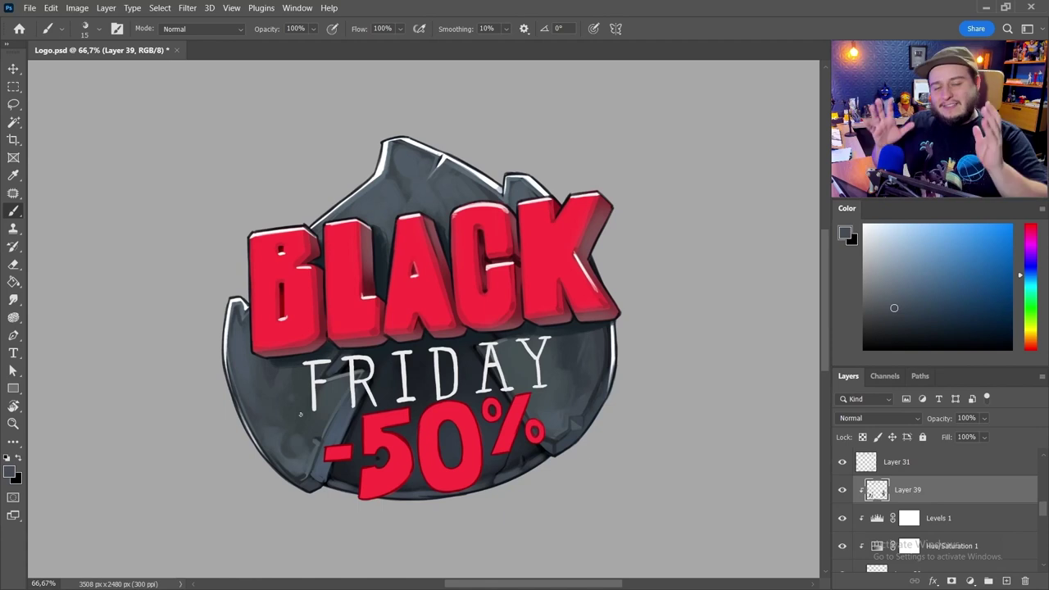
# Step: Refine the bevels and inner recesses of the BLACK letters with small dark red strokes on a clipped layer
pyautogui.press('z')
pyautogui.click(448, 203)
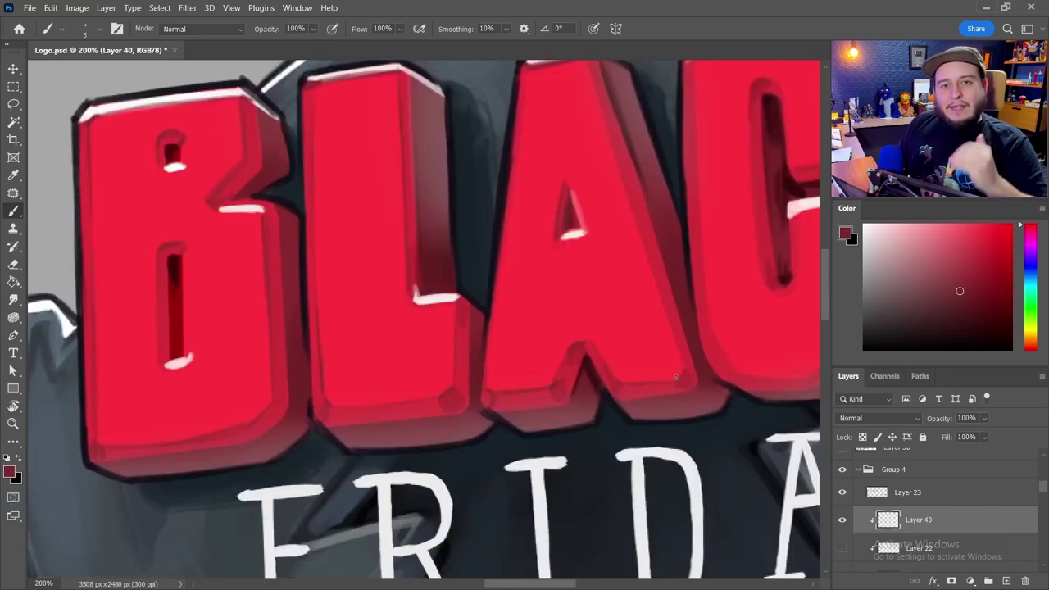
pyautogui.moveTo(597, 94); pyautogui.dragTo(591, 122)
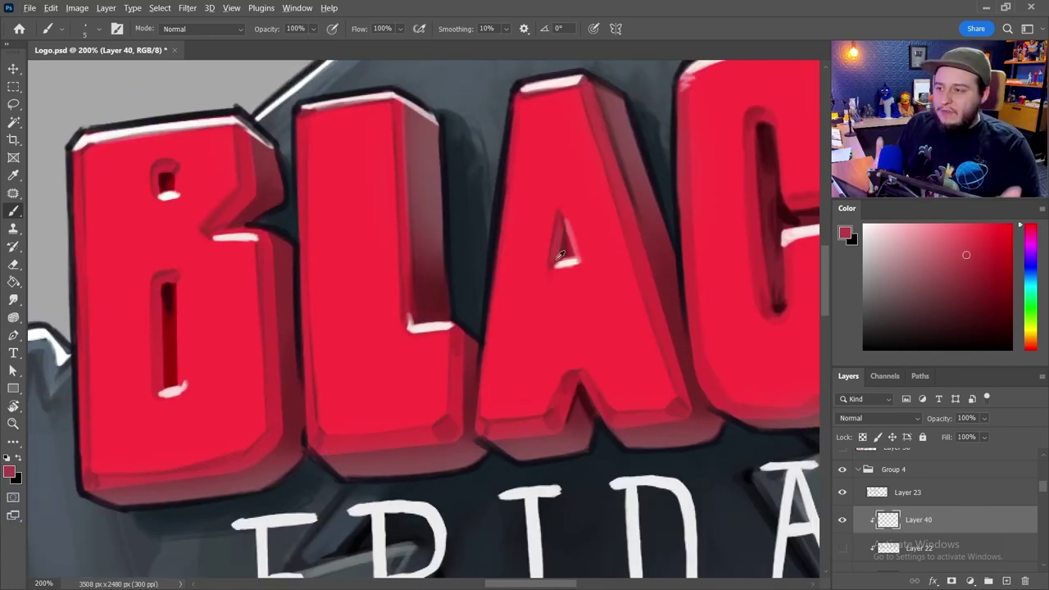
pyautogui.hscroll(3, 550, 259)
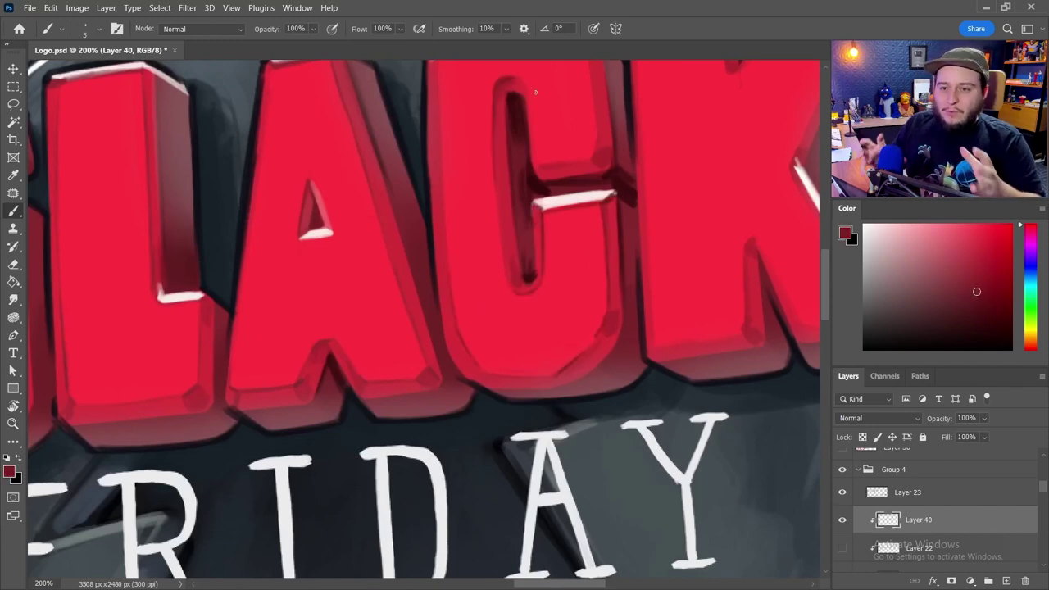
pyautogui.moveTo(599, 143); pyautogui.dragTo(565, 278)
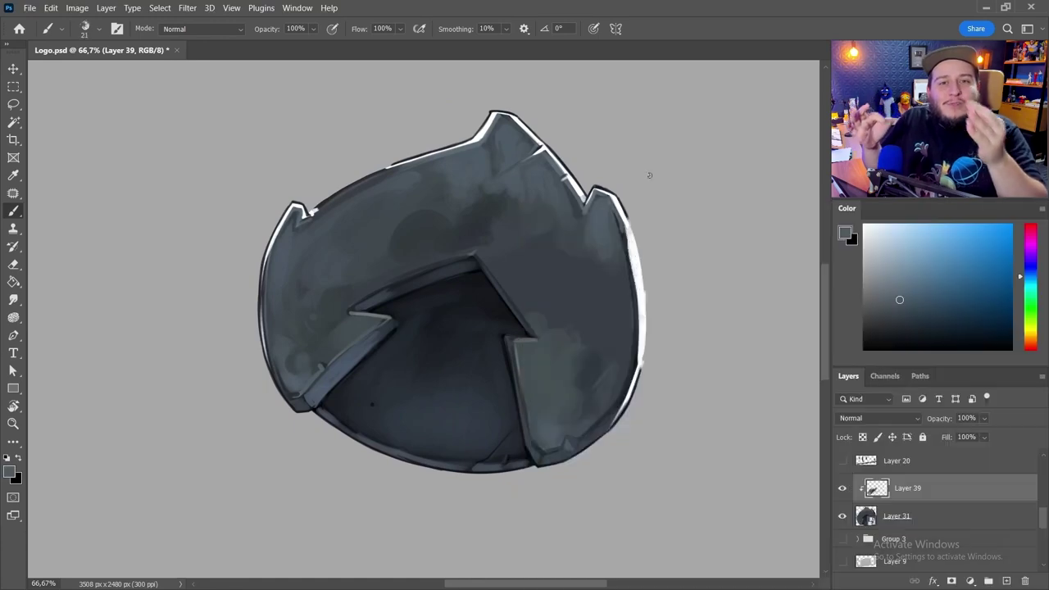
# Step: Blend the upper face and shards of the stone with grays sampled from it, using a large textured brush
pyautogui.keyDown('alt'); pyautogui.click(533, 445); pyautogui.keyUp('alt')
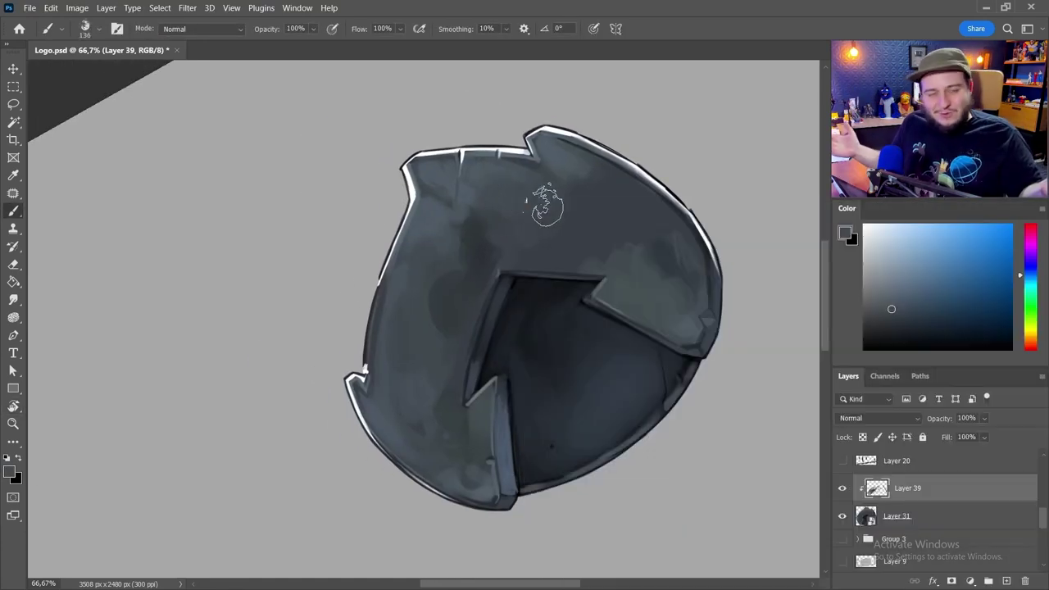
pyautogui.keyDown('alt'); pyautogui.click(461, 199); pyautogui.keyUp('alt')
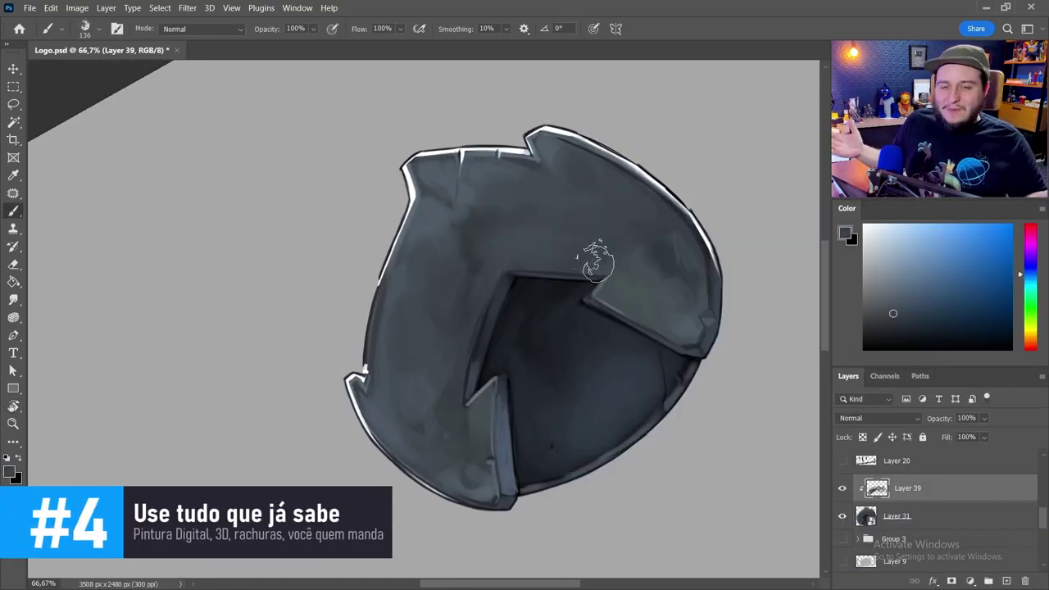
pyautogui.keyDown('alt'); pyautogui.click(647, 218); pyautogui.keyUp('alt')
pyautogui.keyDown('alt'); pyautogui.click(420, 366); pyautogui.keyUp('alt')
pyautogui.moveTo(637, 406); pyautogui.dragTo(440, 284)
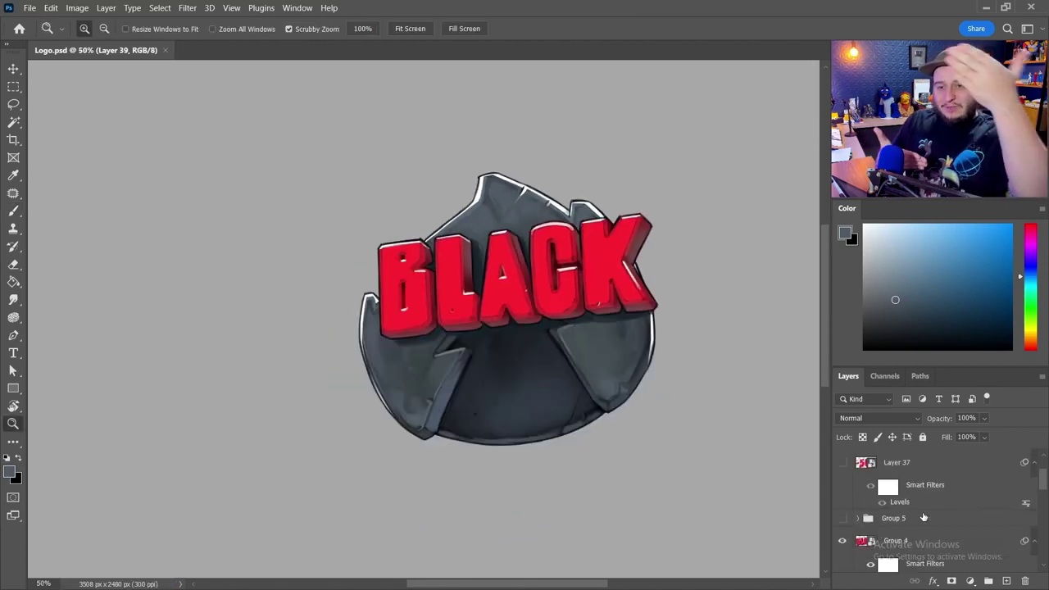
# Step: Select the stone's base layer together with its clipped paint layer
pyautogui.scroll(2, 901, 492)
pyautogui.keyDown('shift'); pyautogui.click(897, 507); pyautogui.keyUp('shift')
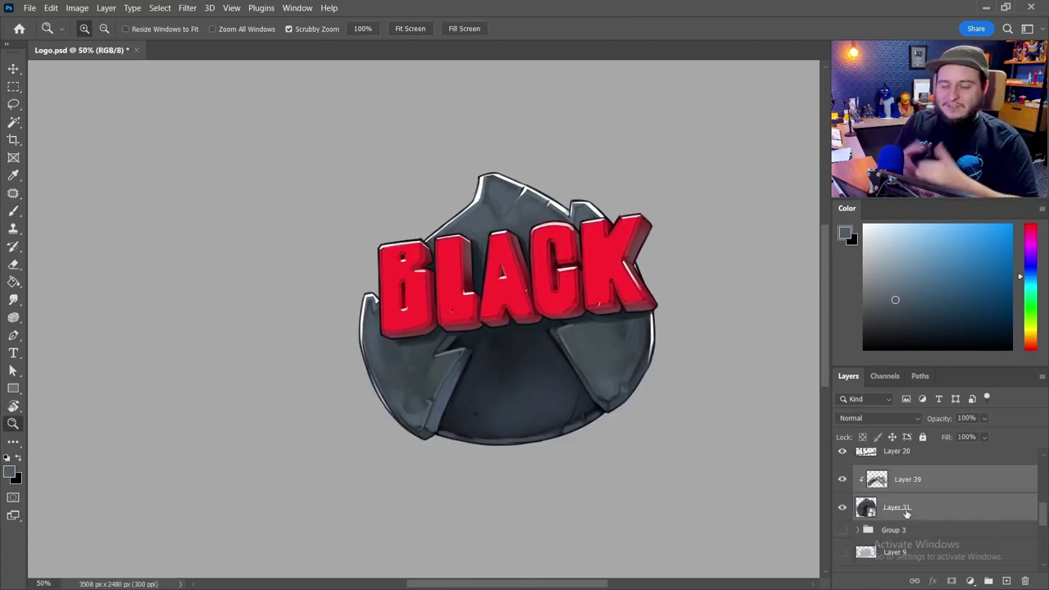